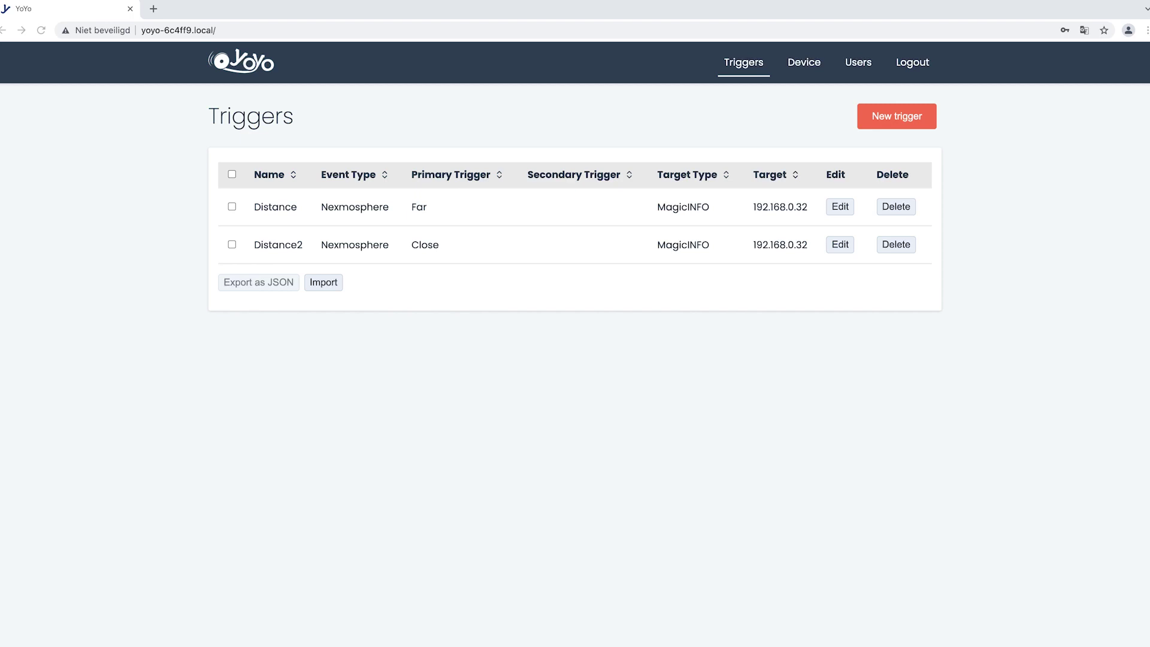
Create a new YoYo trigger named 'presence' with Nexmosphere input and MagicINFO Display(s) output
click(882, 120)
click(881, 120)
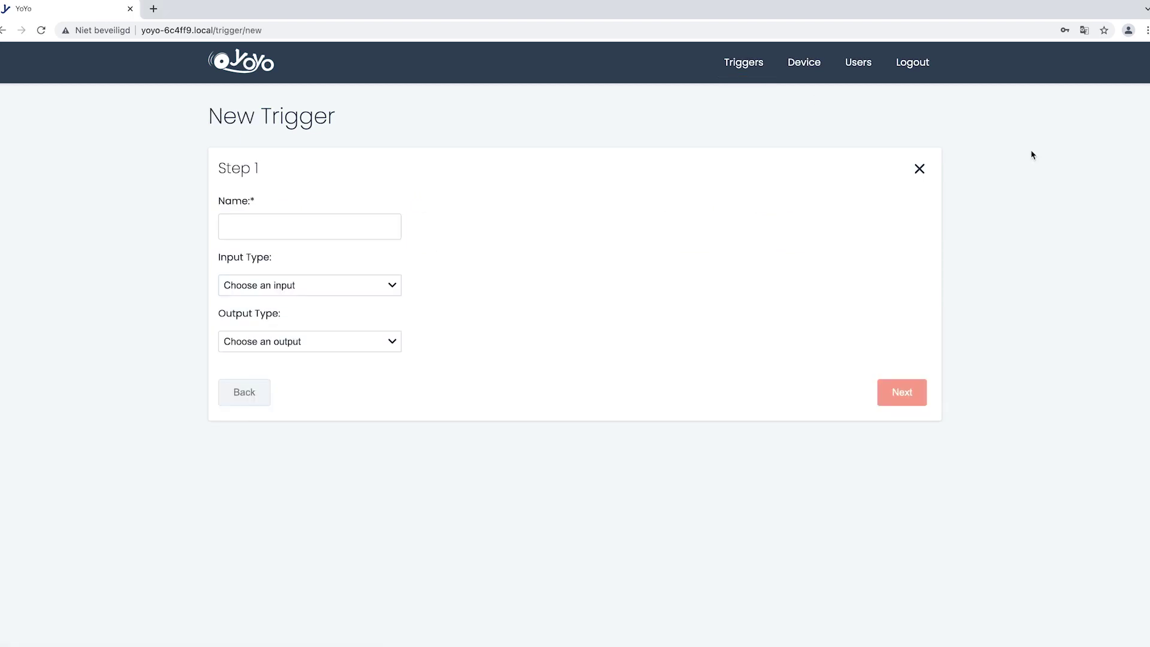
click(379, 225)
text(prese)
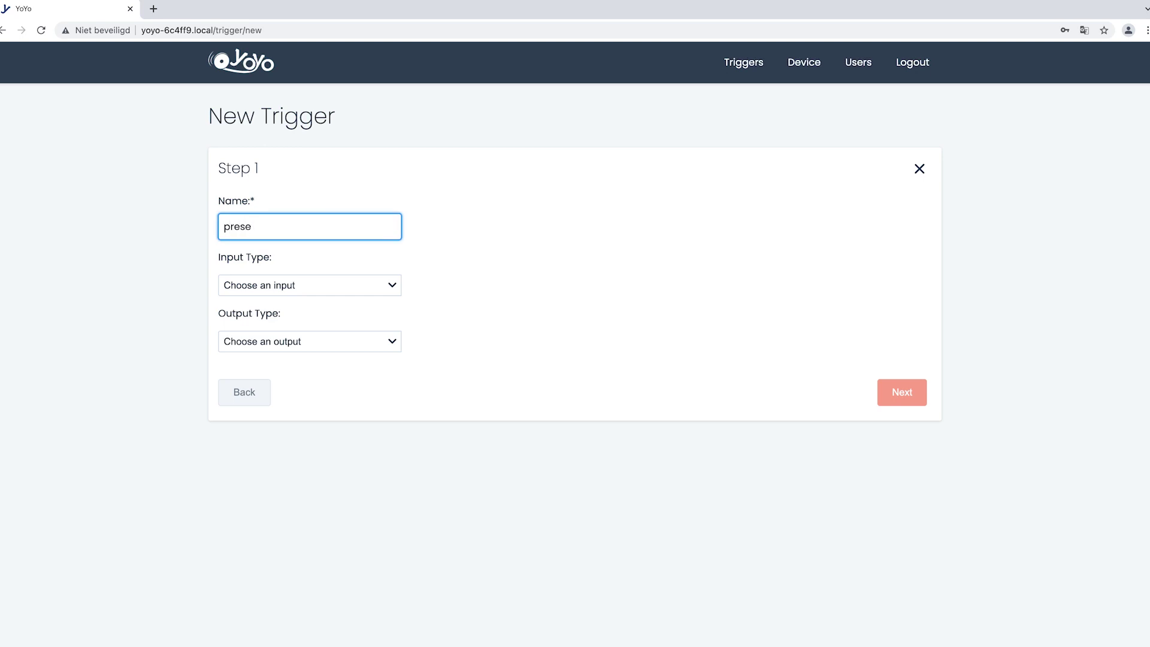
text(nce)
click(392, 285)
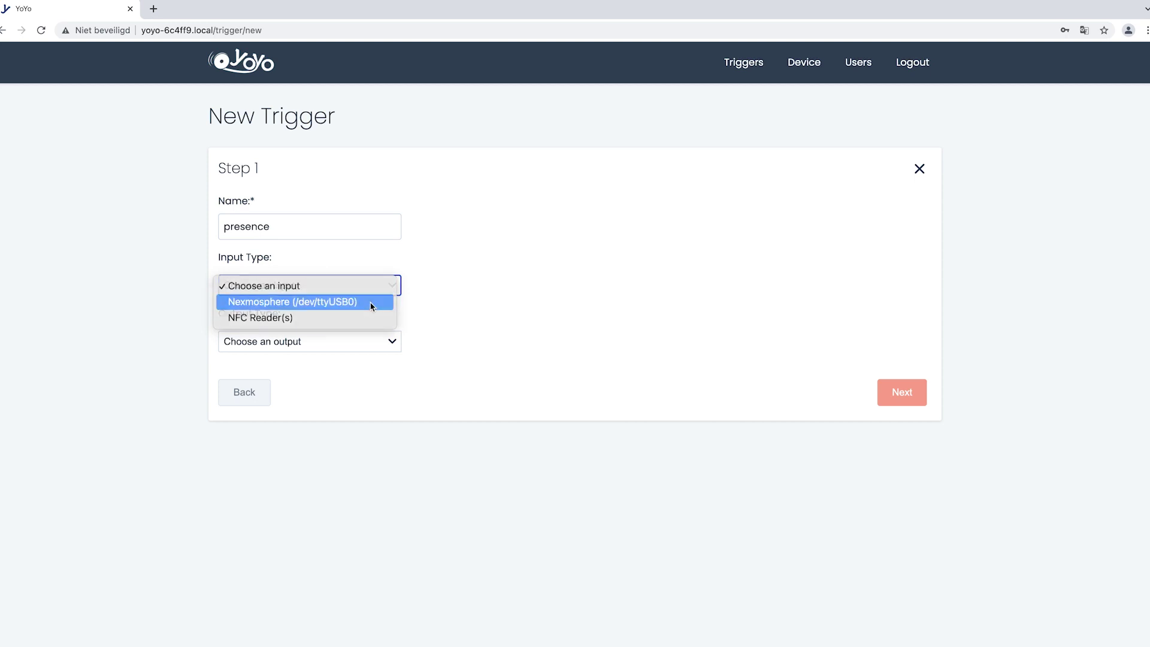
click(371, 304)
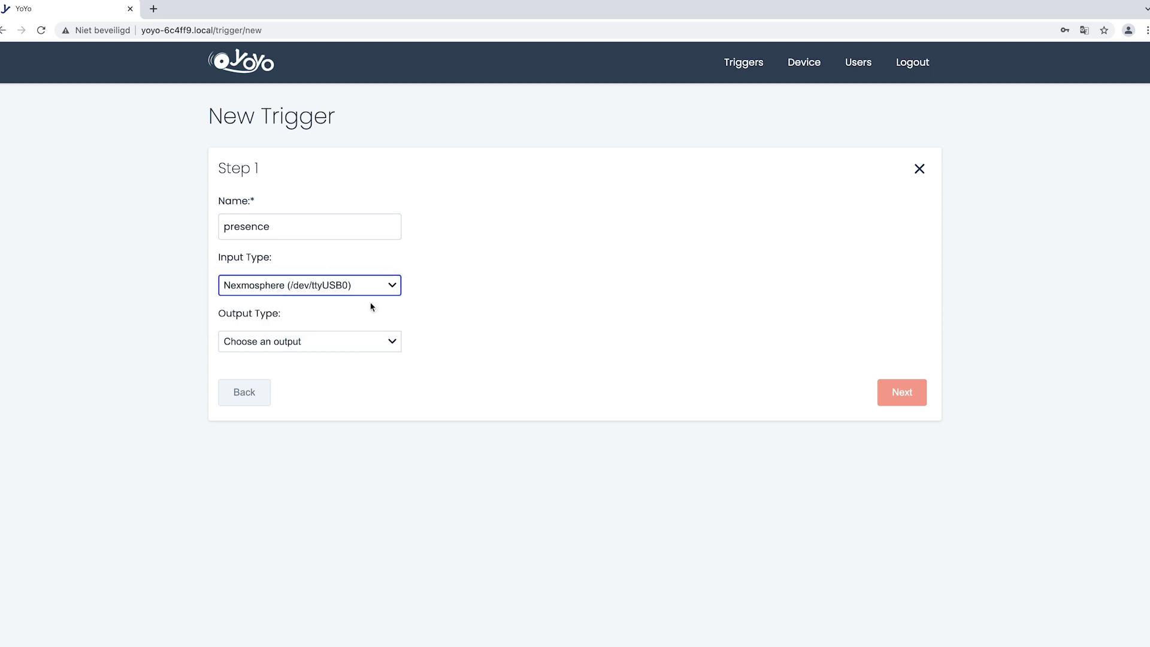
click(394, 346)
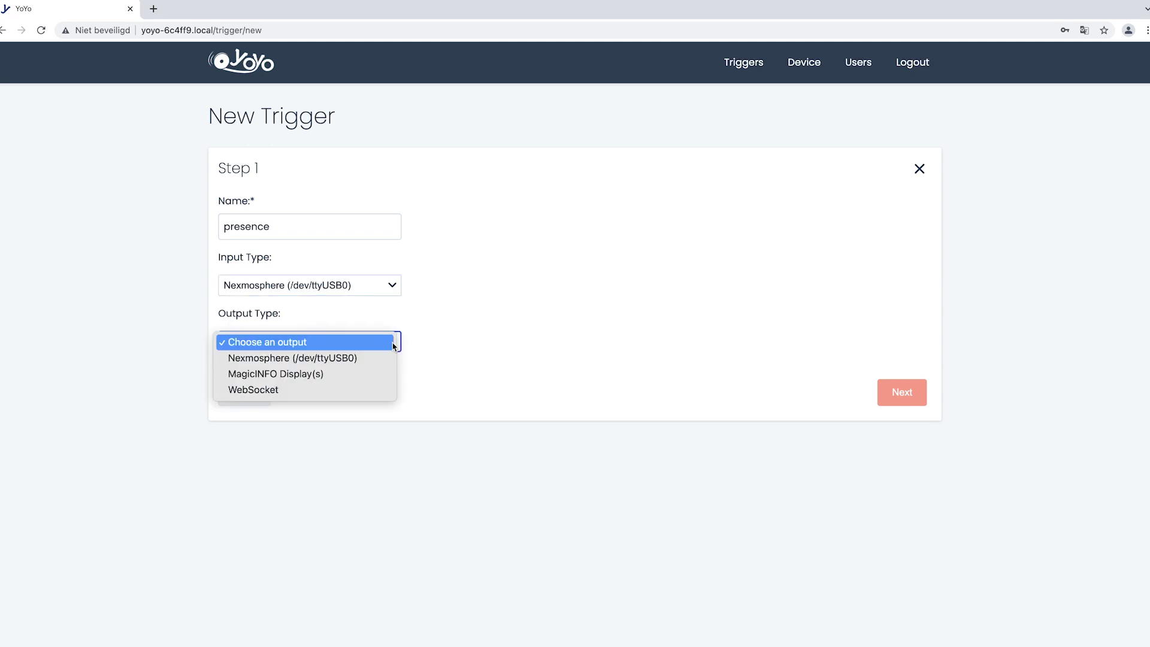
click(356, 376)
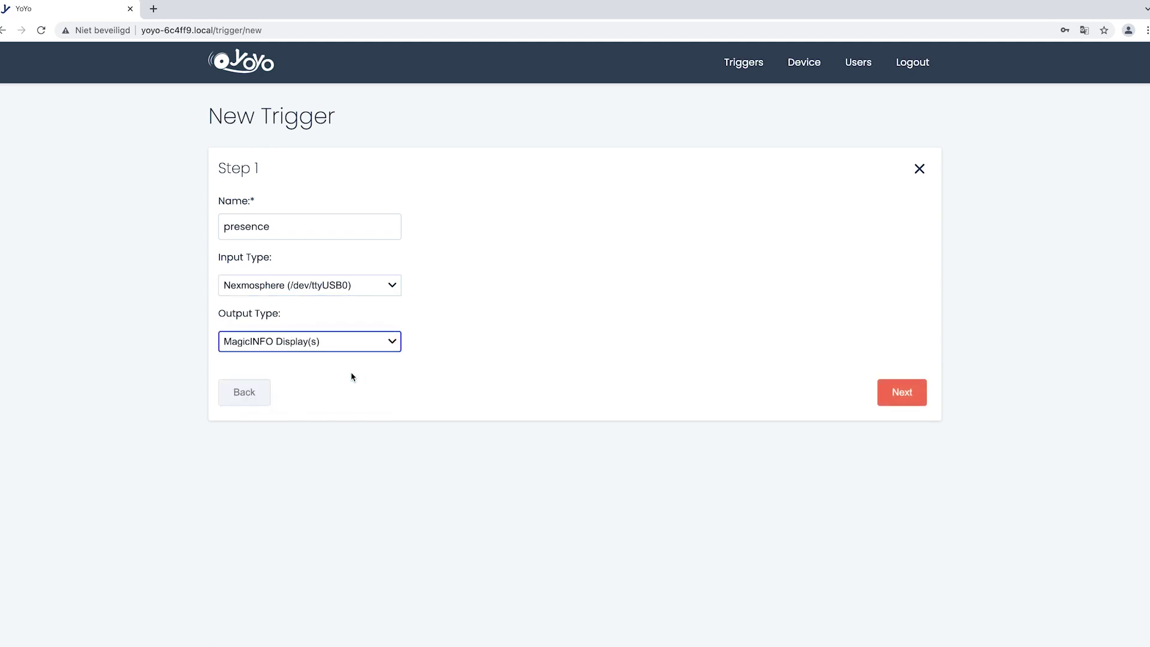
Record sensor event X005A[9] and fire it when distance is greater than or equal to 5
click(896, 397)
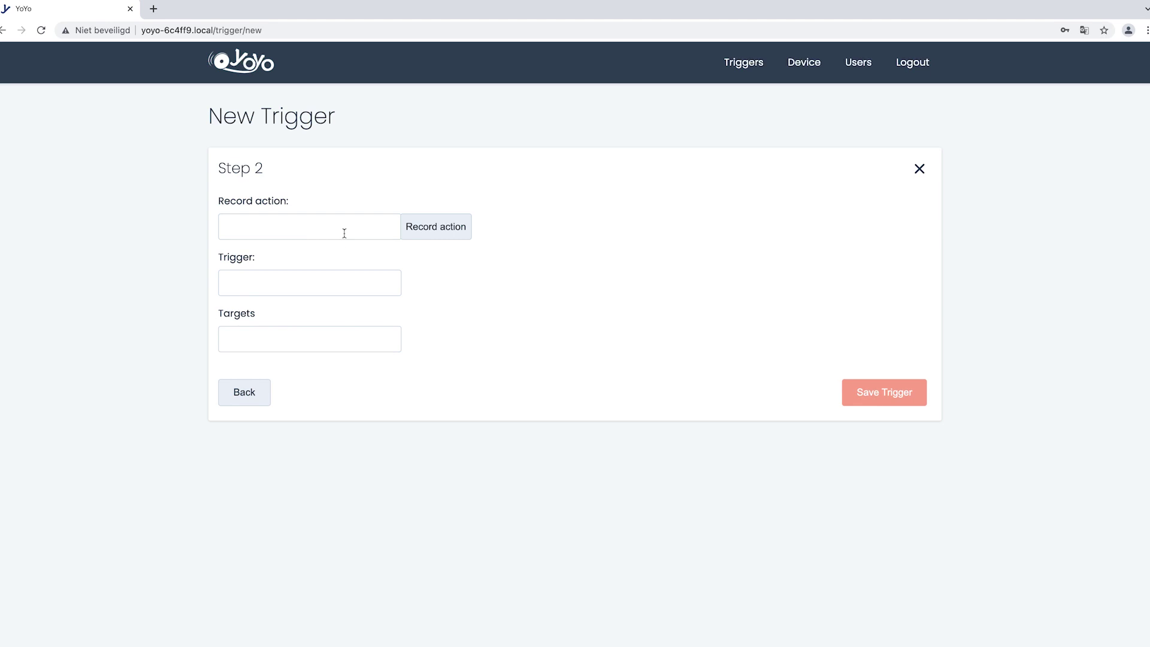
click(424, 232)
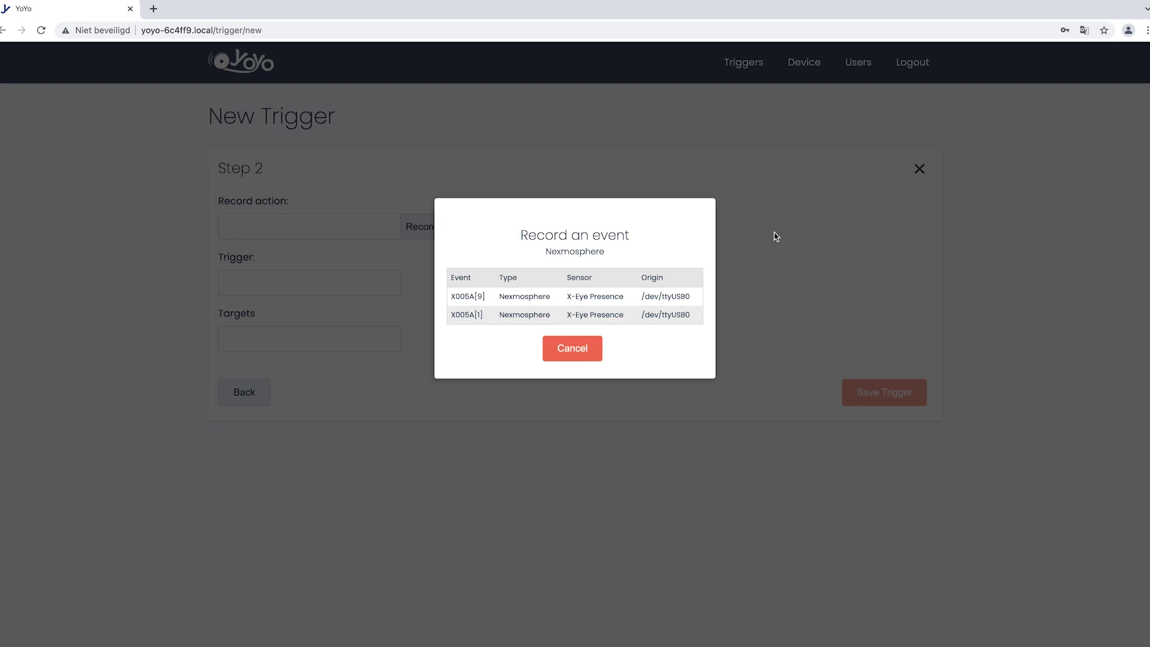
click(532, 300)
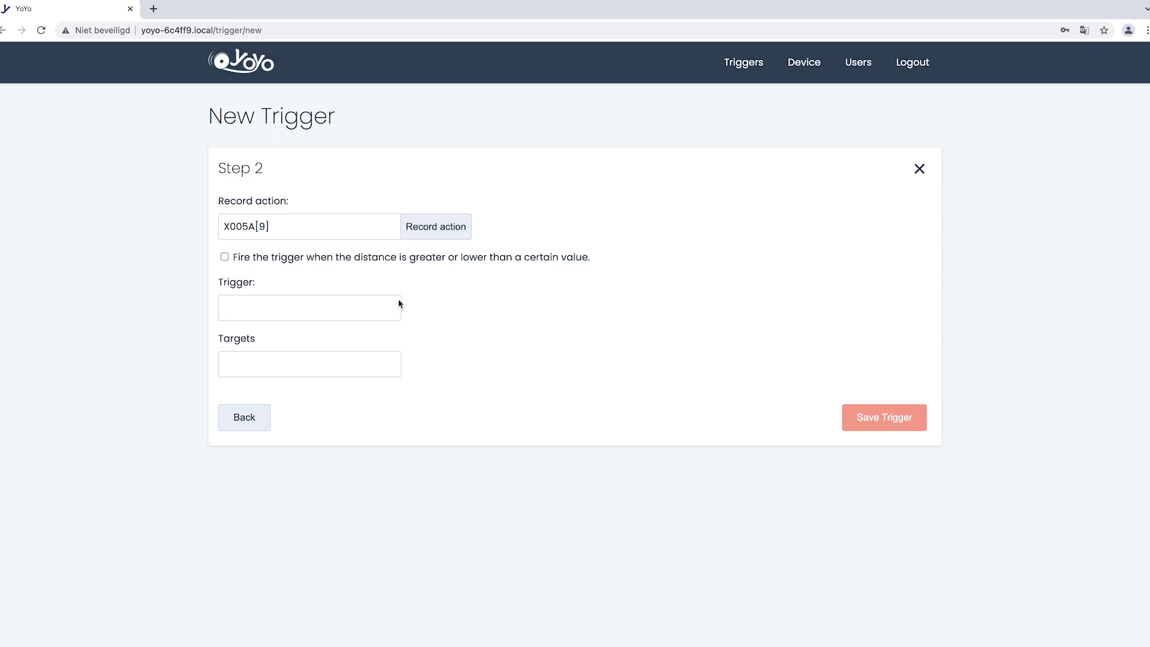
click(225, 257)
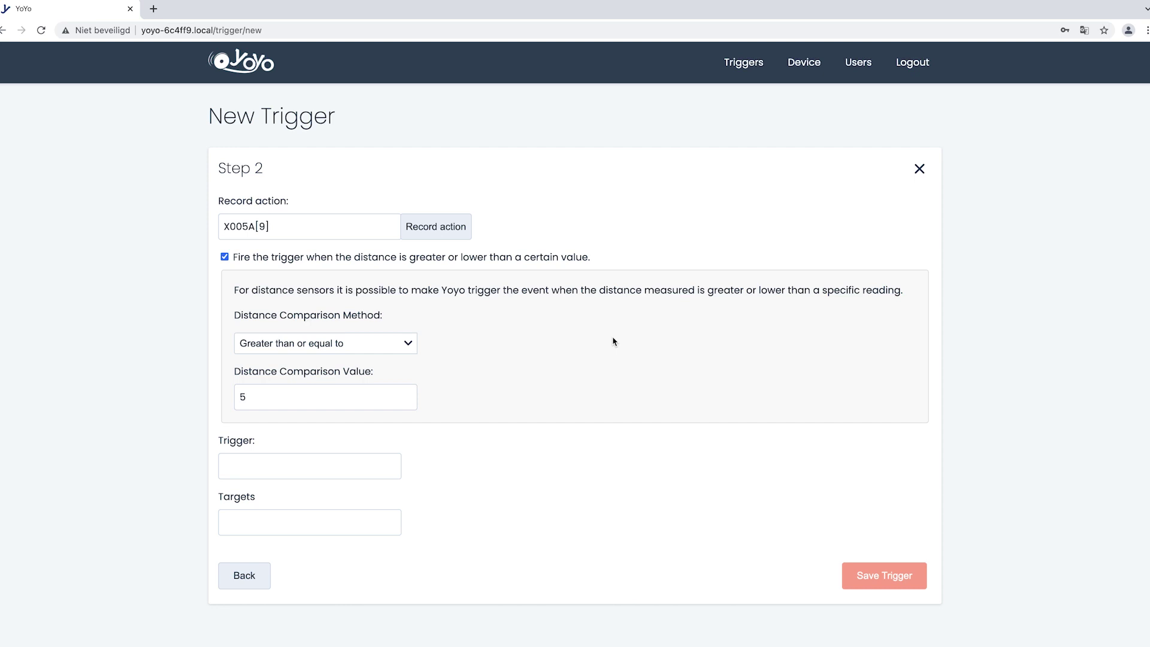
click(408, 344)
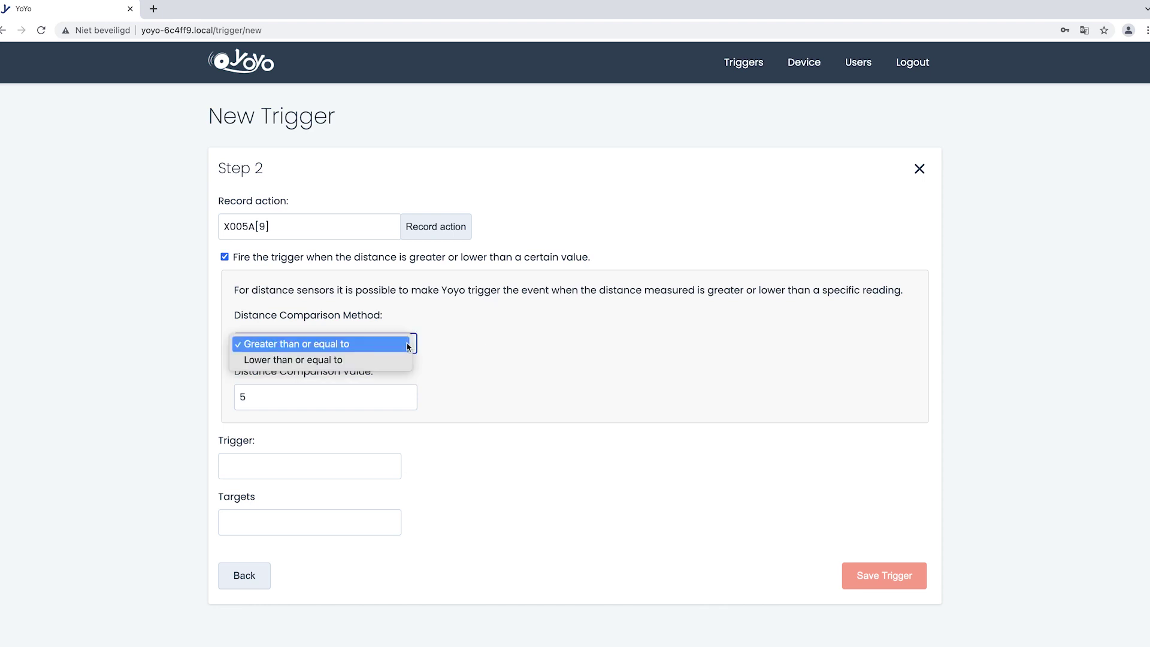
click(529, 349)
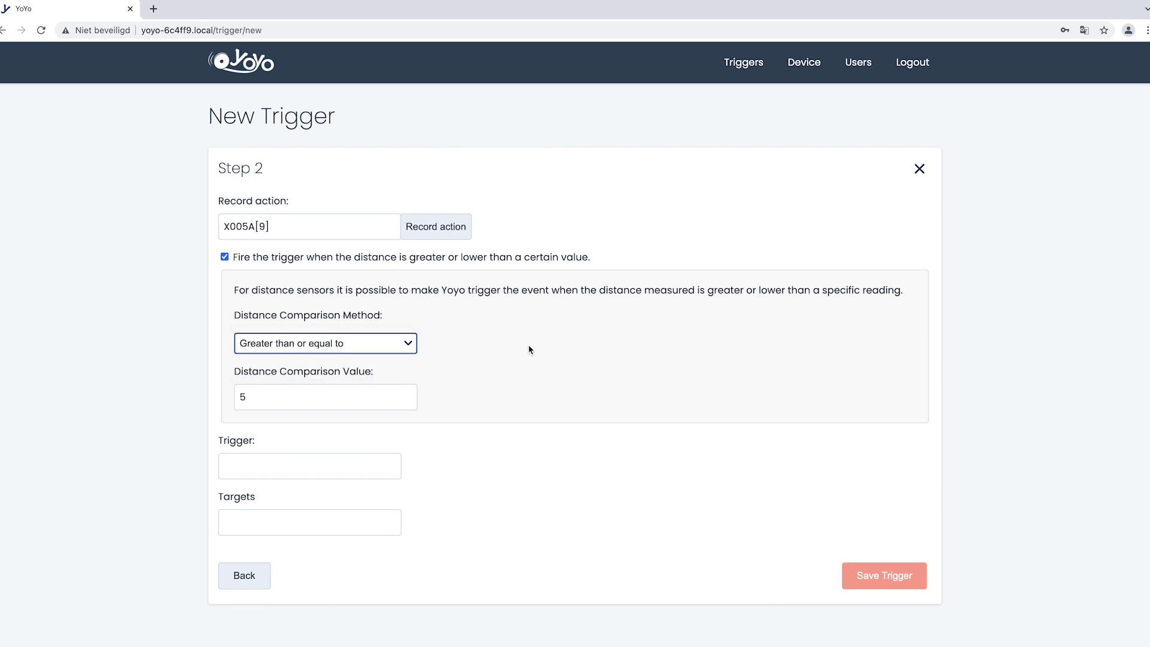
Set the trigger value 'close' with target 192.168.4.200, and save the presence trigger
click(364, 457)
text(close)
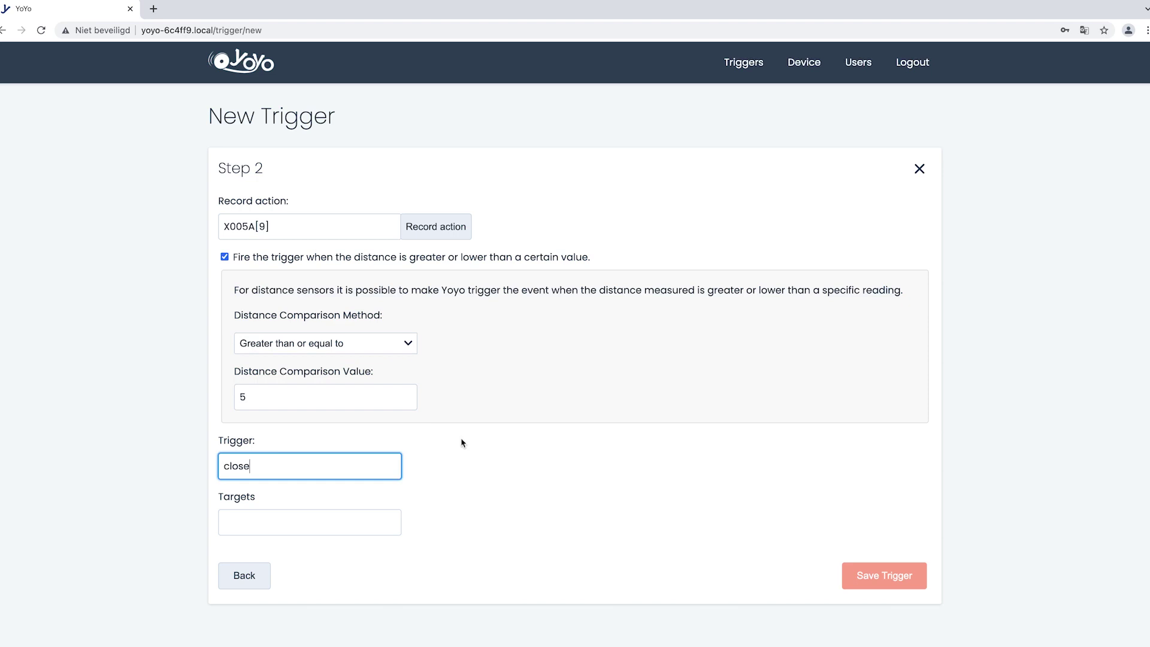
click(374, 514)
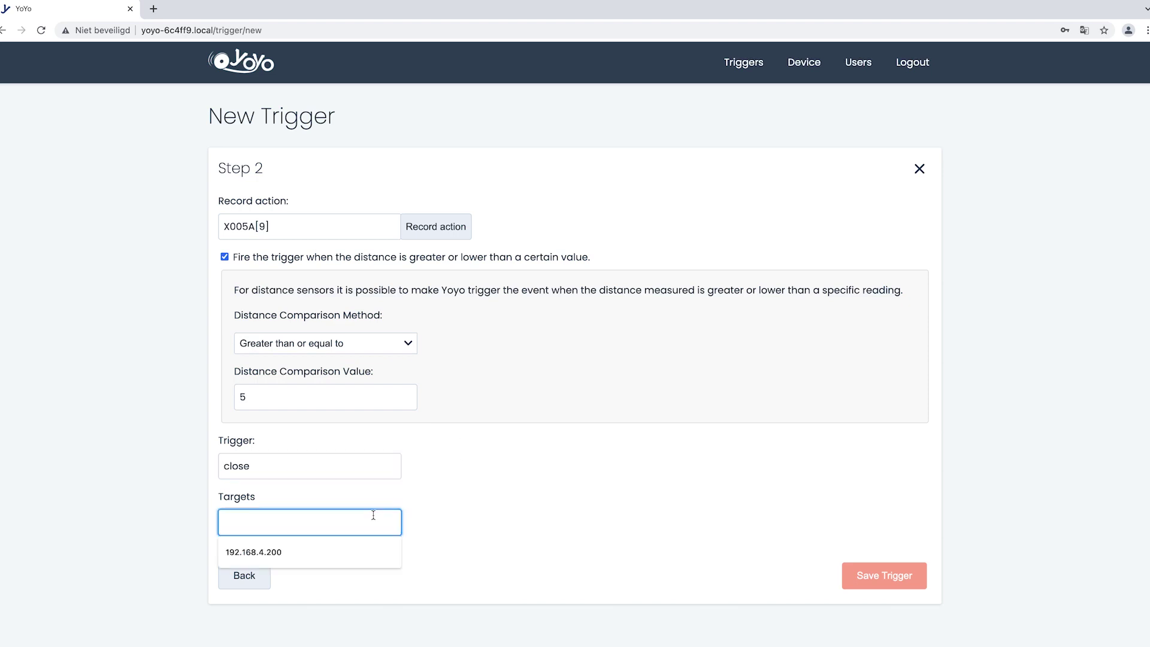
click(339, 554)
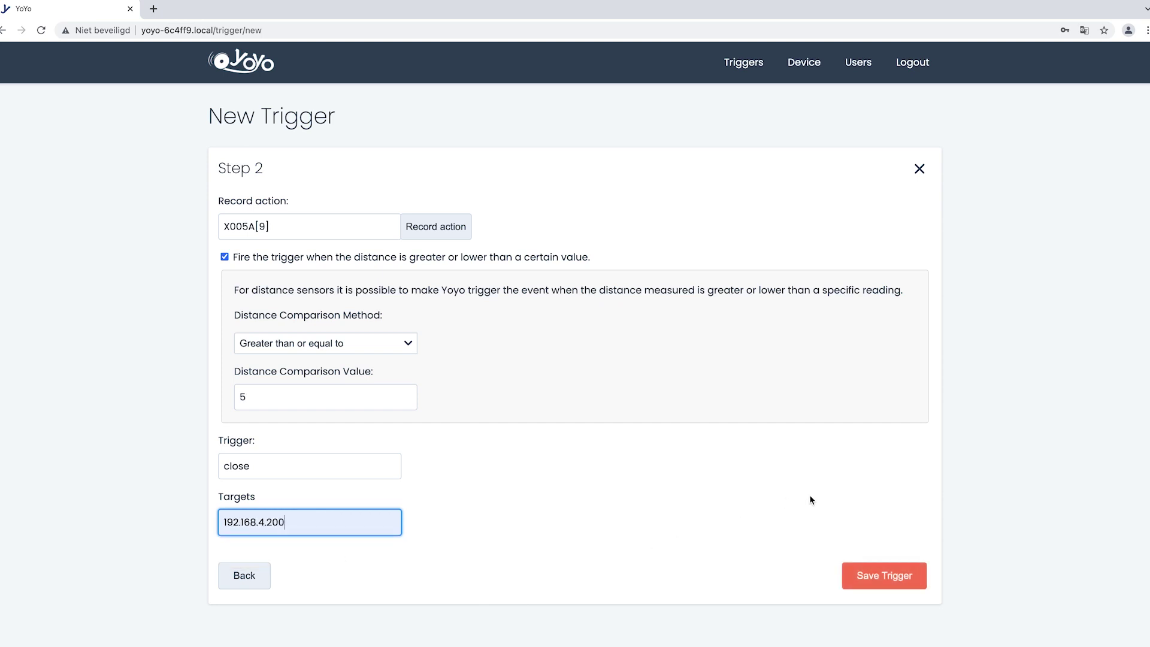
click(893, 577)
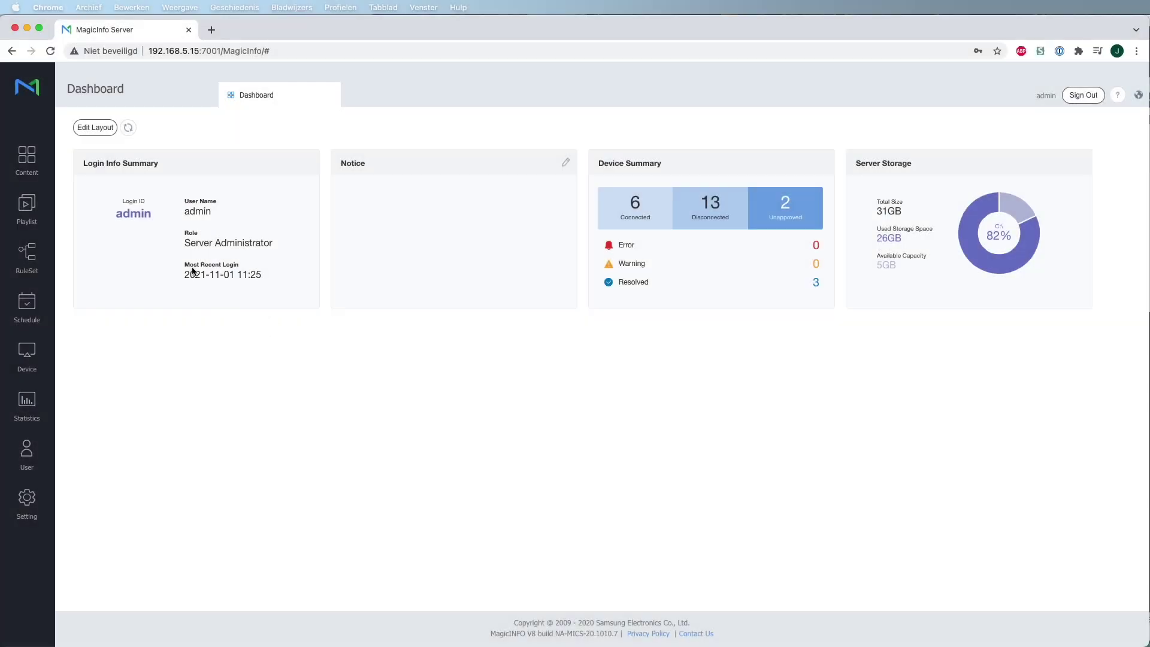
Open Presencetest in WebAuthor and show its four pages timed 23:59:59, 5 s, 23:59:59, 15 s
click(36, 163)
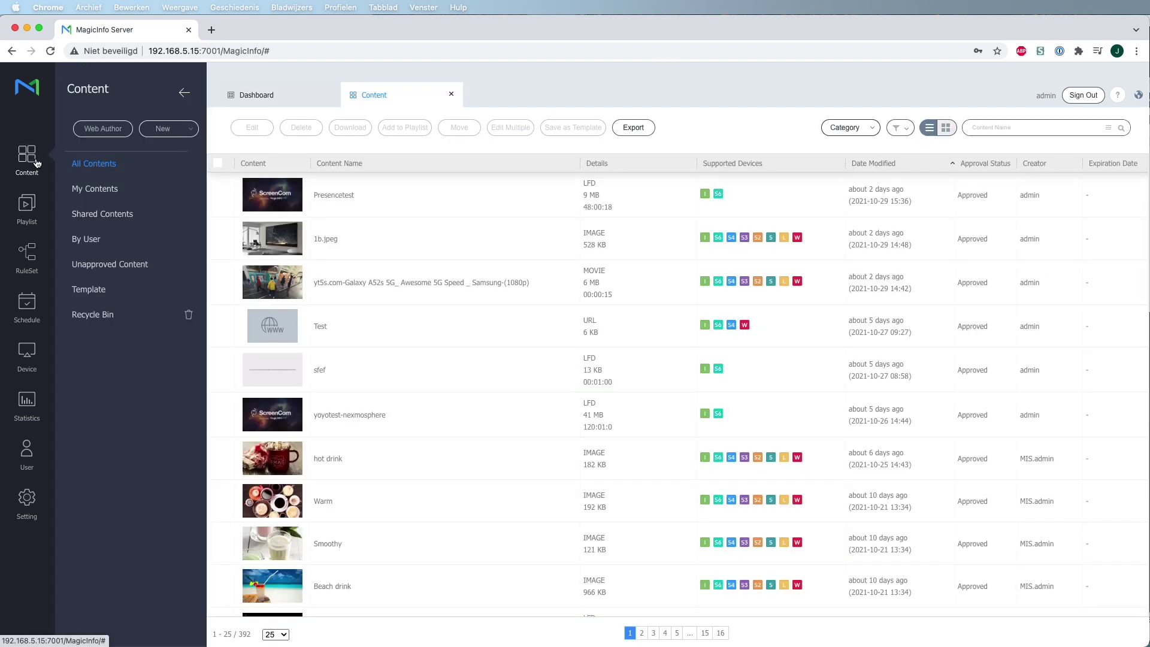
click(215, 194)
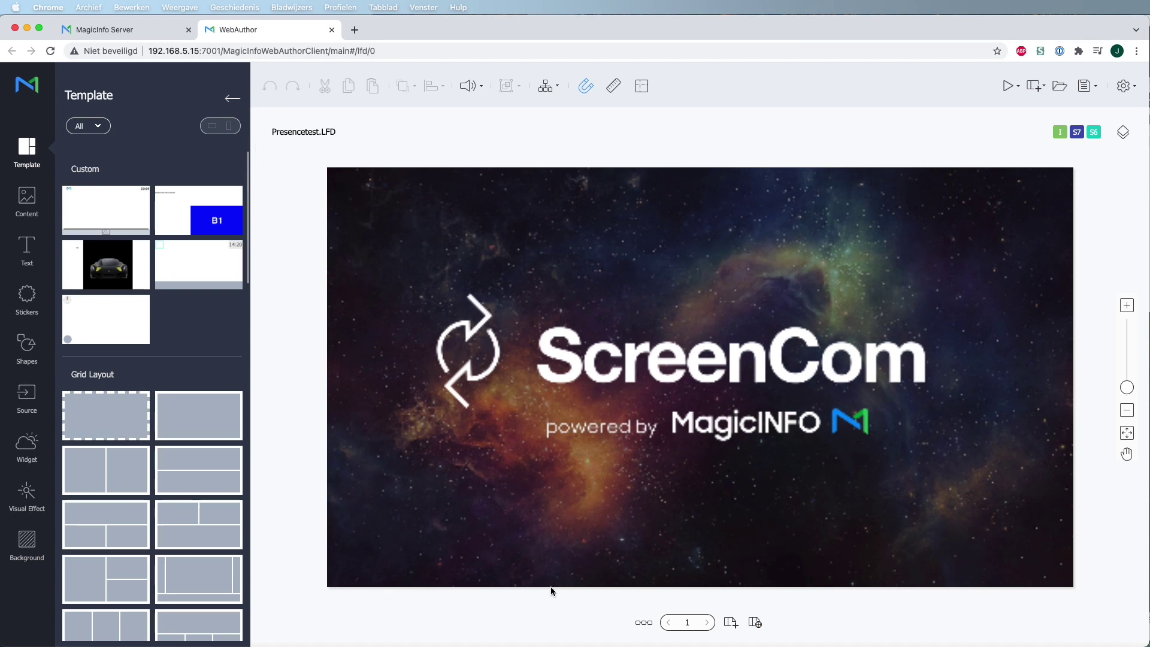
click(645, 622)
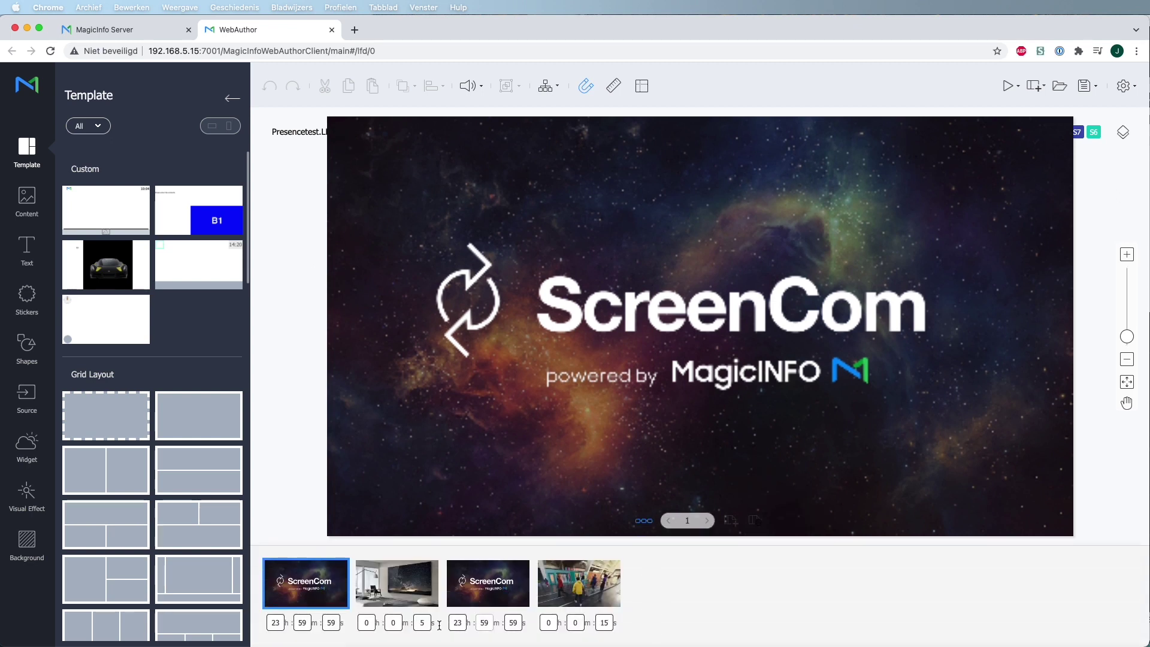
mouse_move(389, 590)
mouse_move(495, 593)
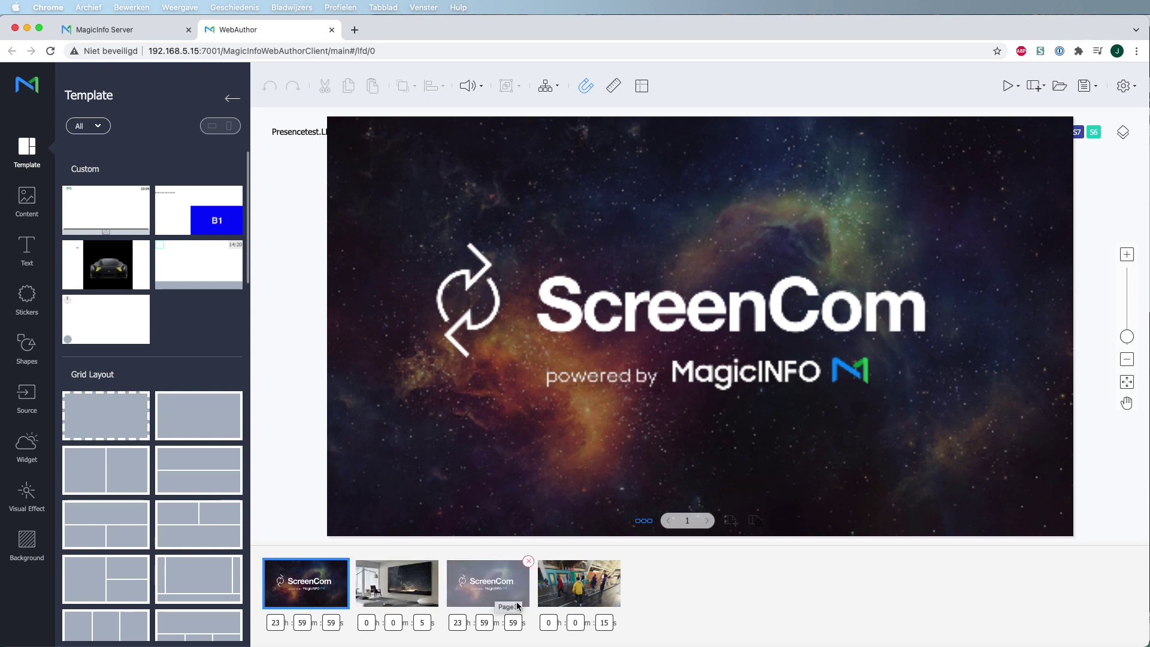
mouse_move(601, 600)
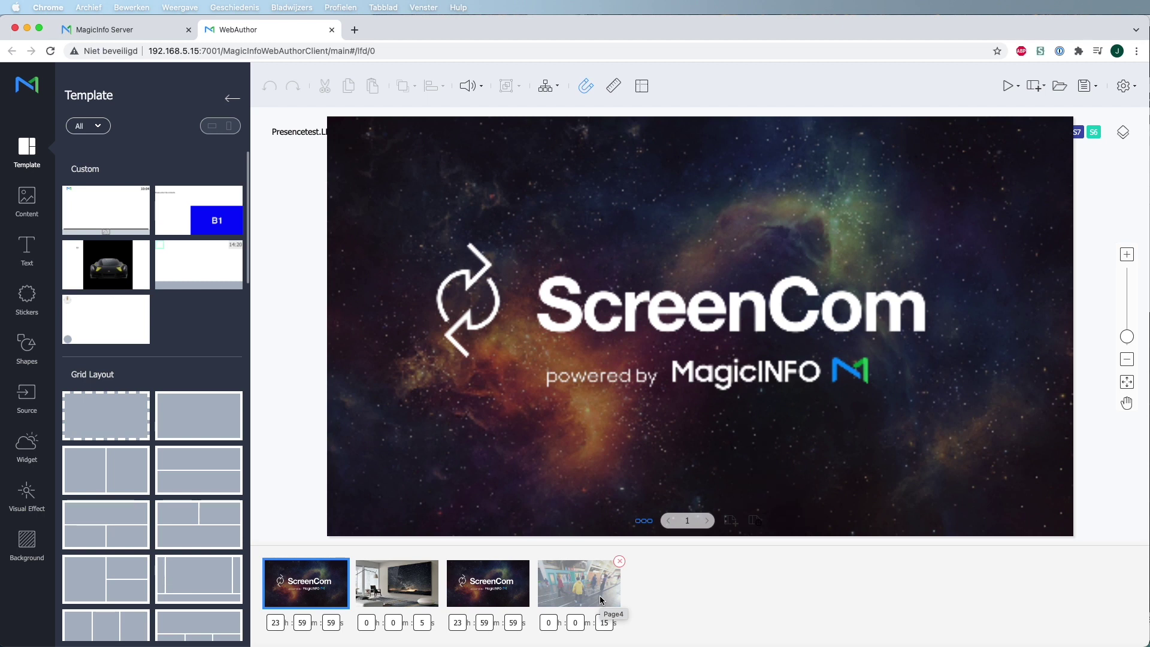
click(557, 91)
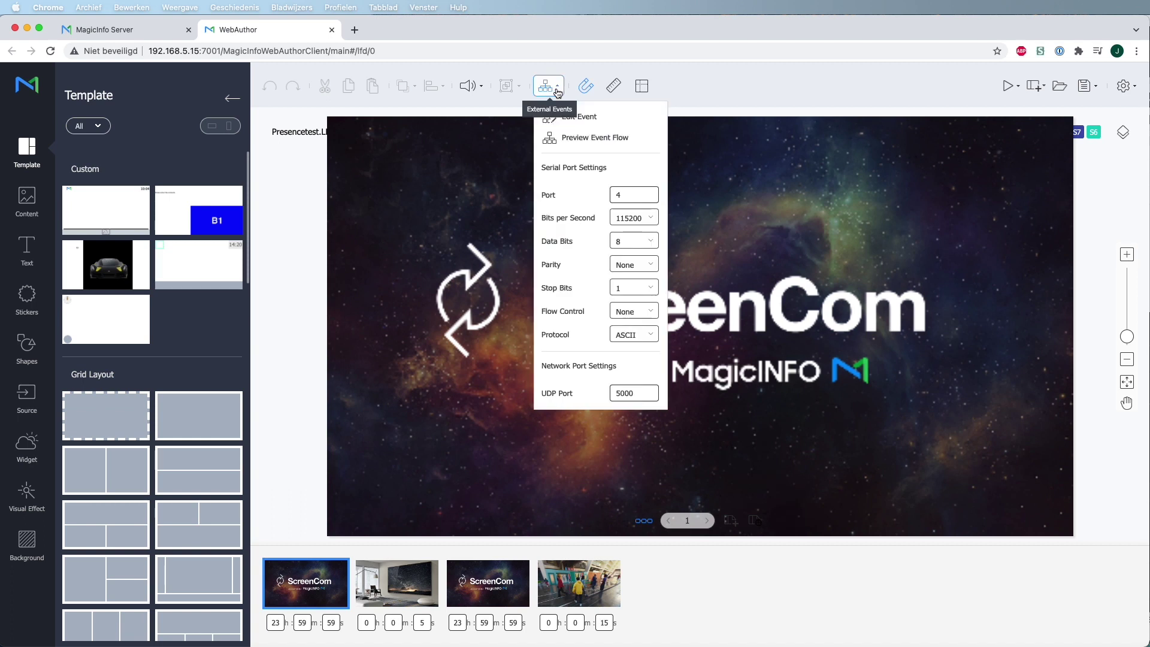
click(578, 118)
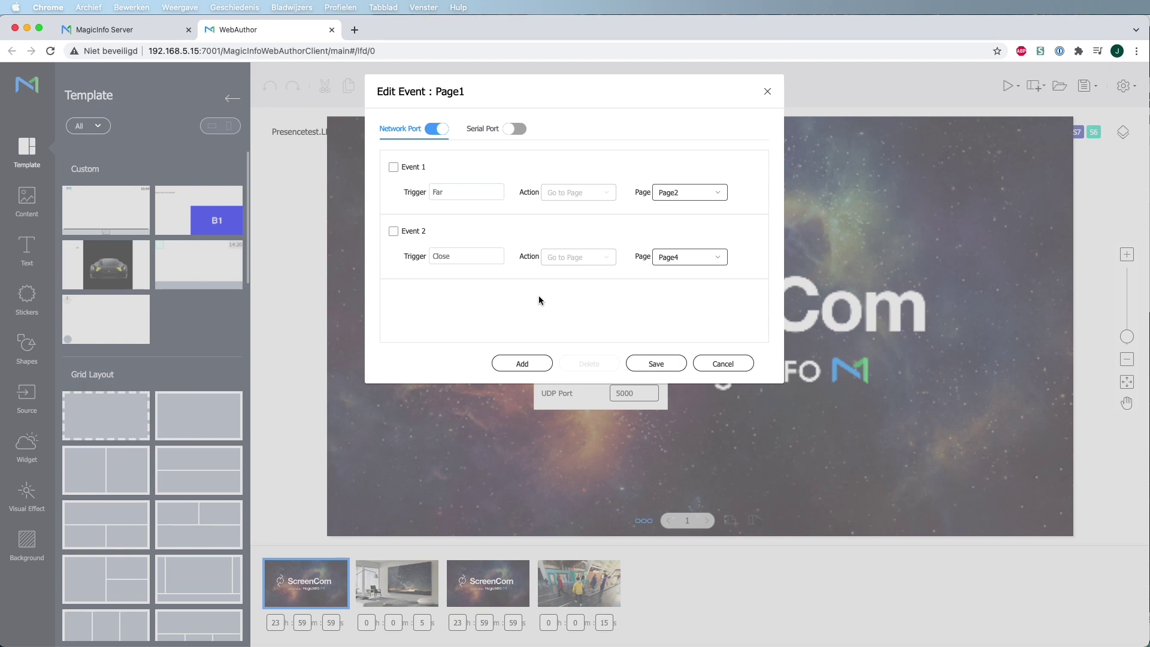
click(525, 363)
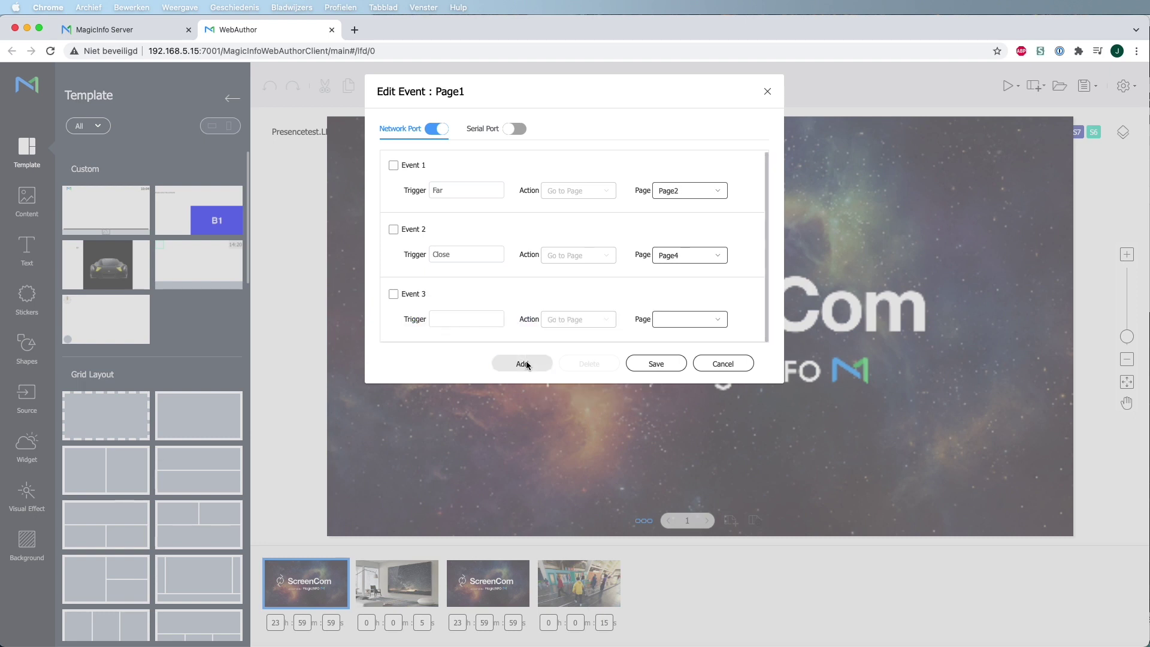
click(466, 318)
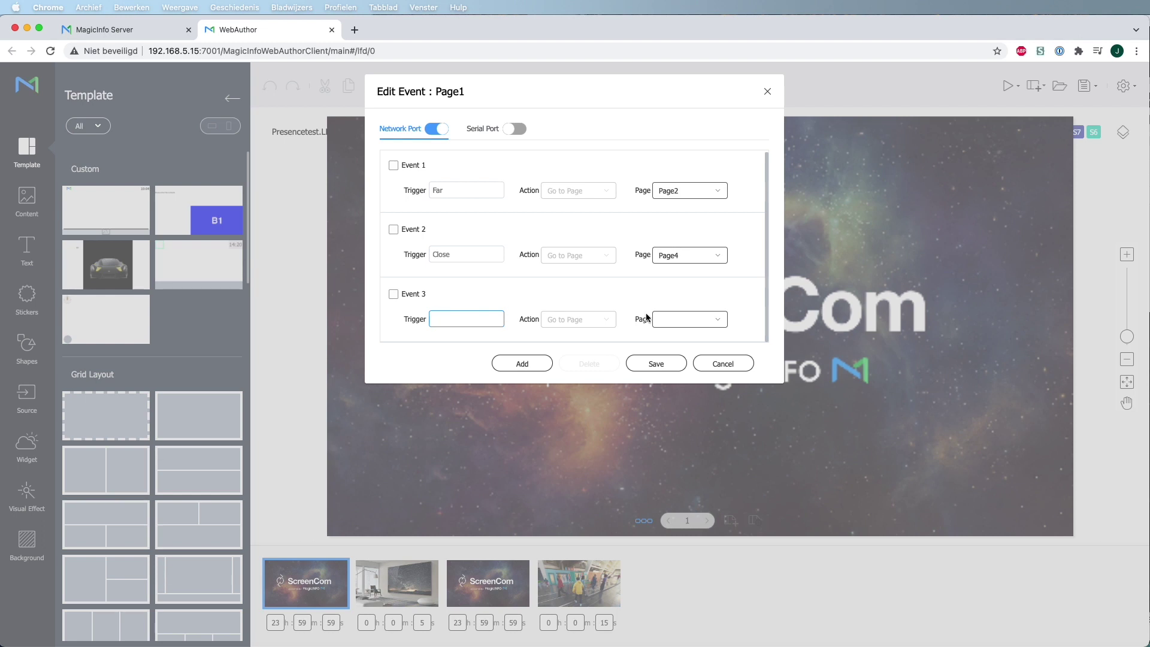
click(683, 322)
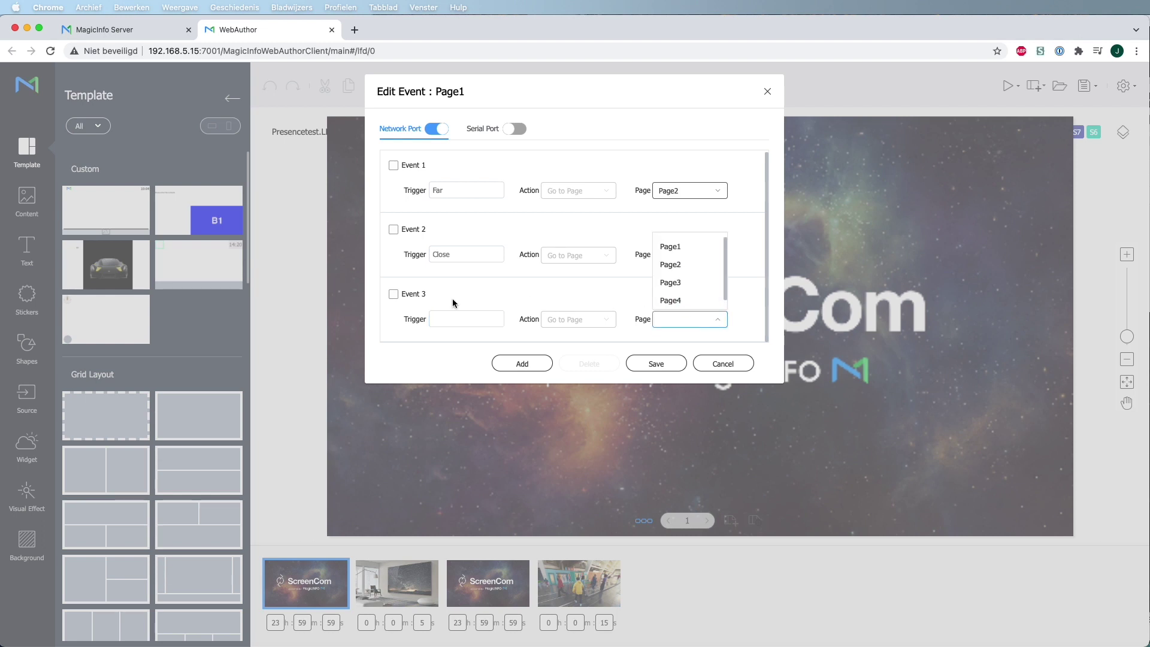
click(393, 293)
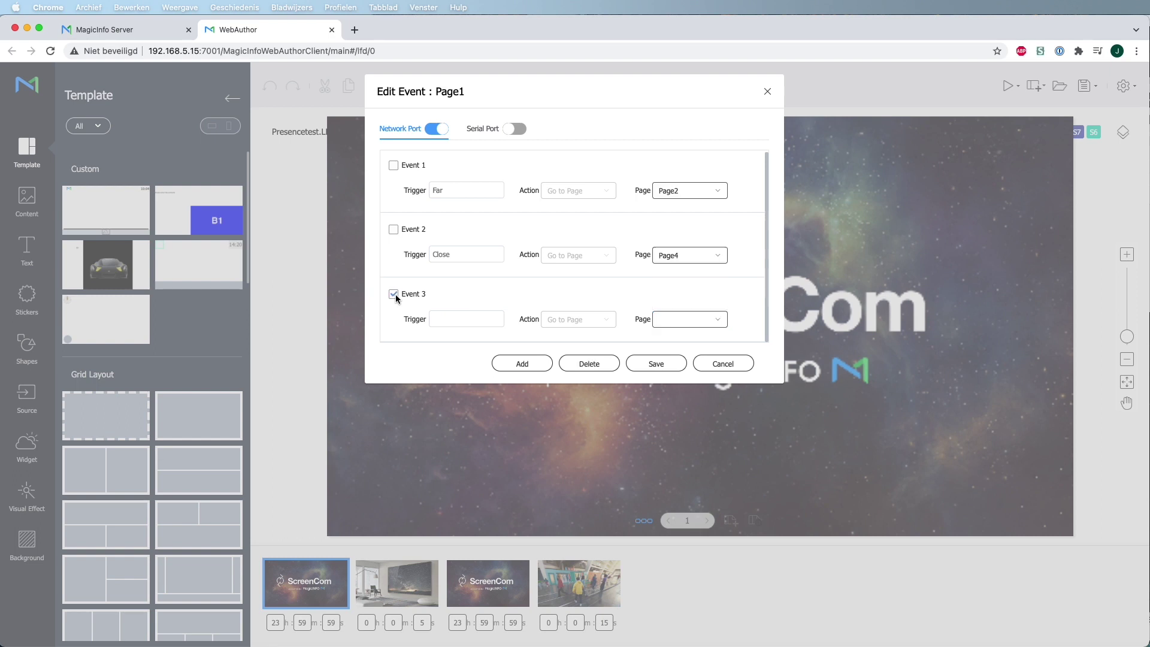
click(590, 363)
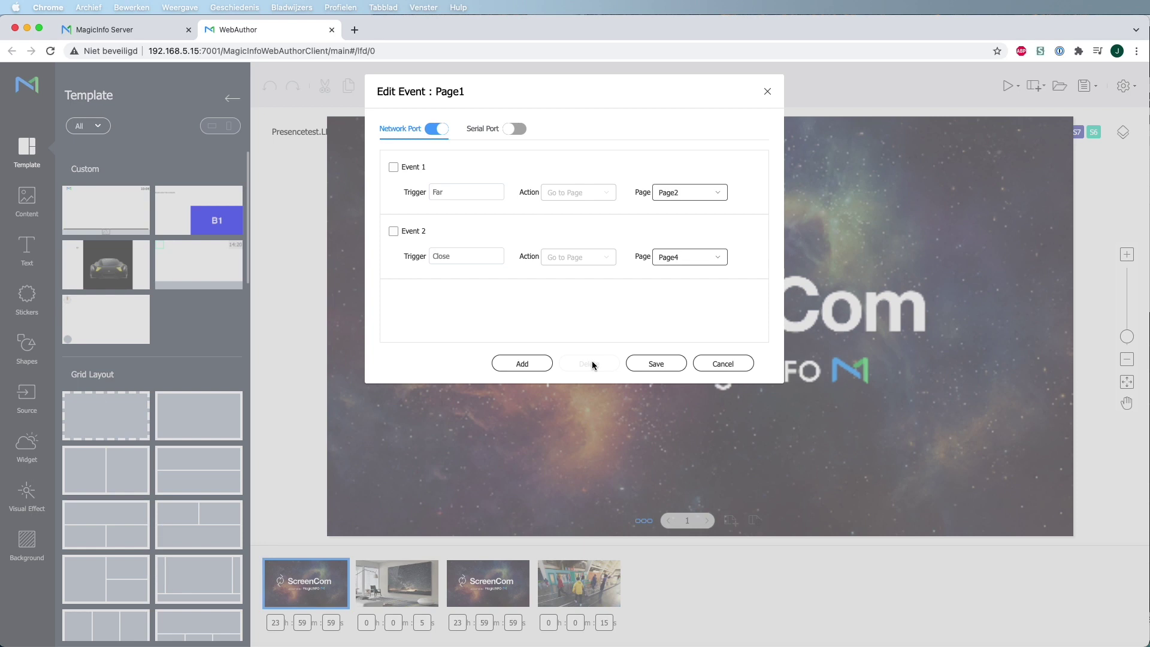
click(658, 363)
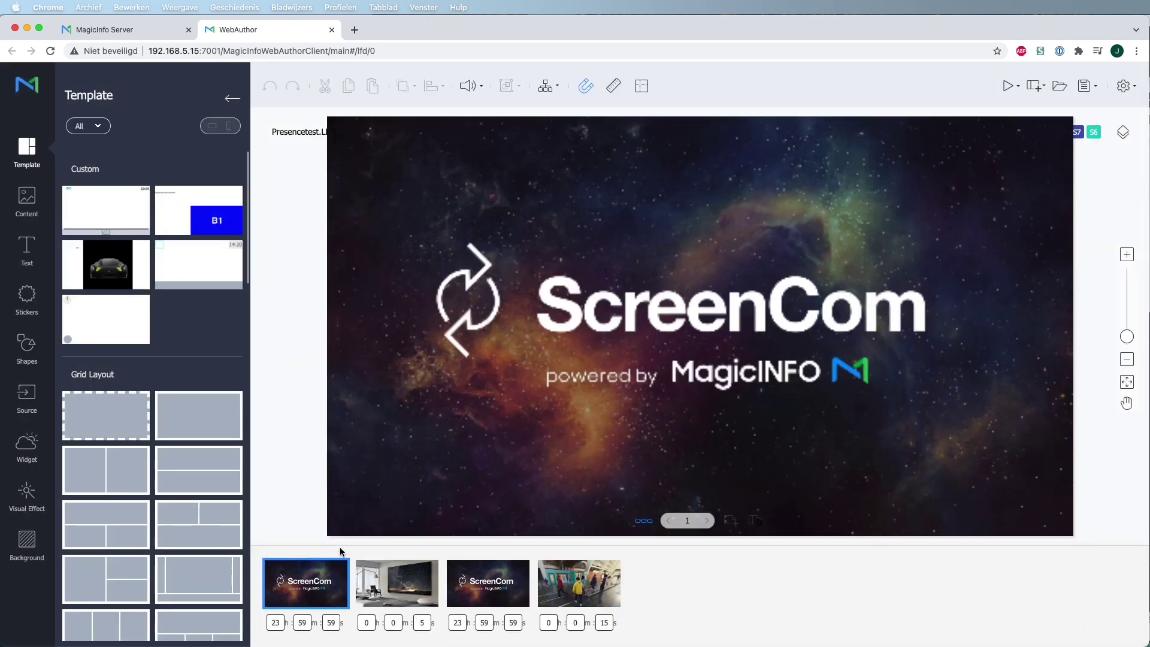
mouse_move(334, 576)
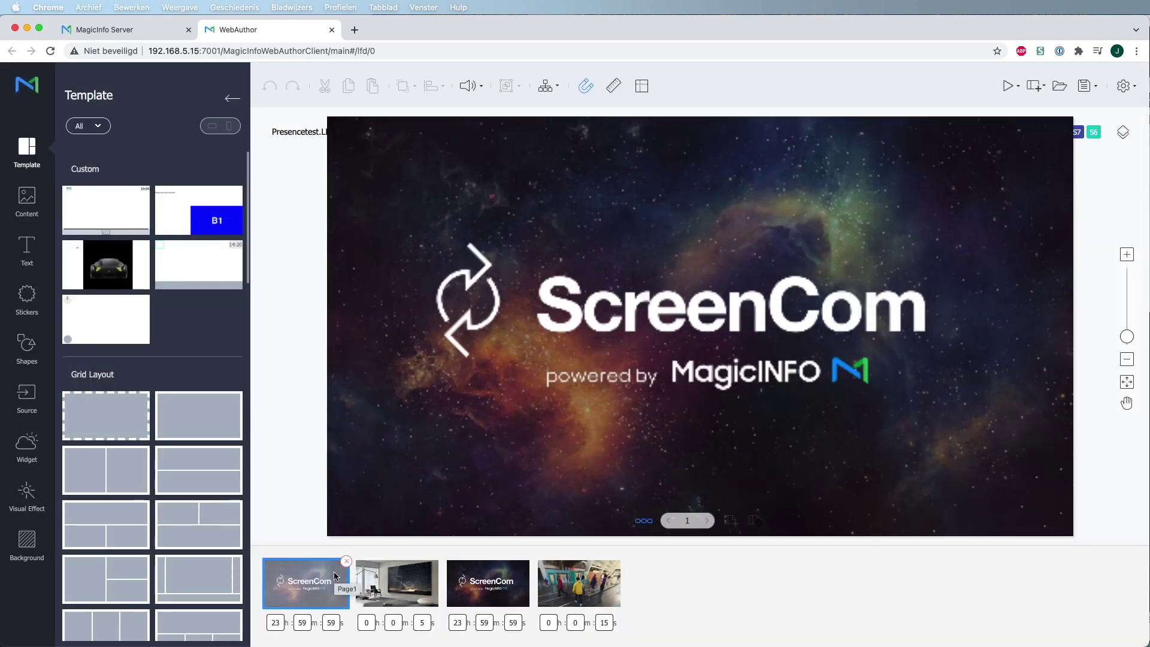
Give Page3 the Far and Close events leading to Page2 and Page4
mouse_move(469, 579)
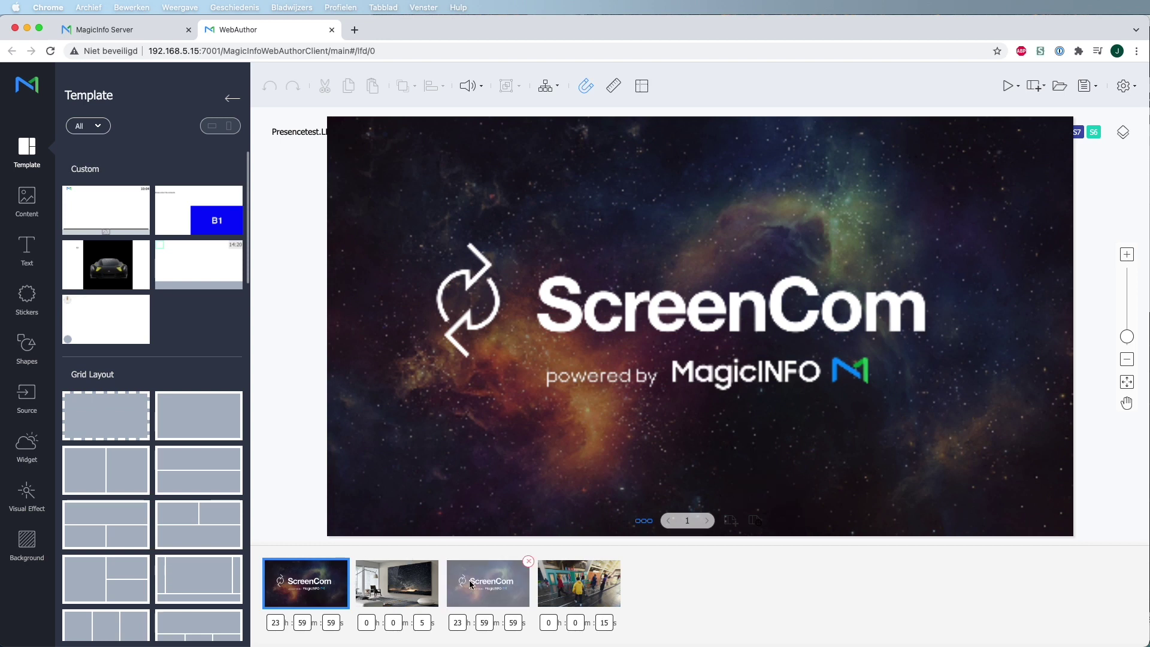
click(469, 580)
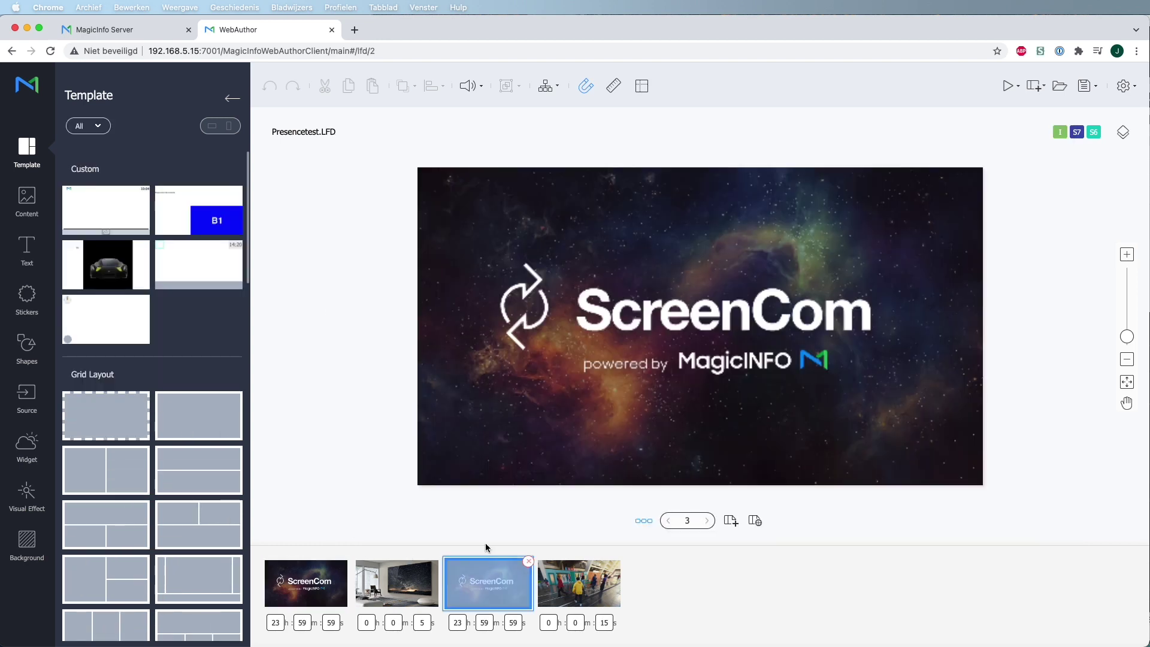
click(544, 86)
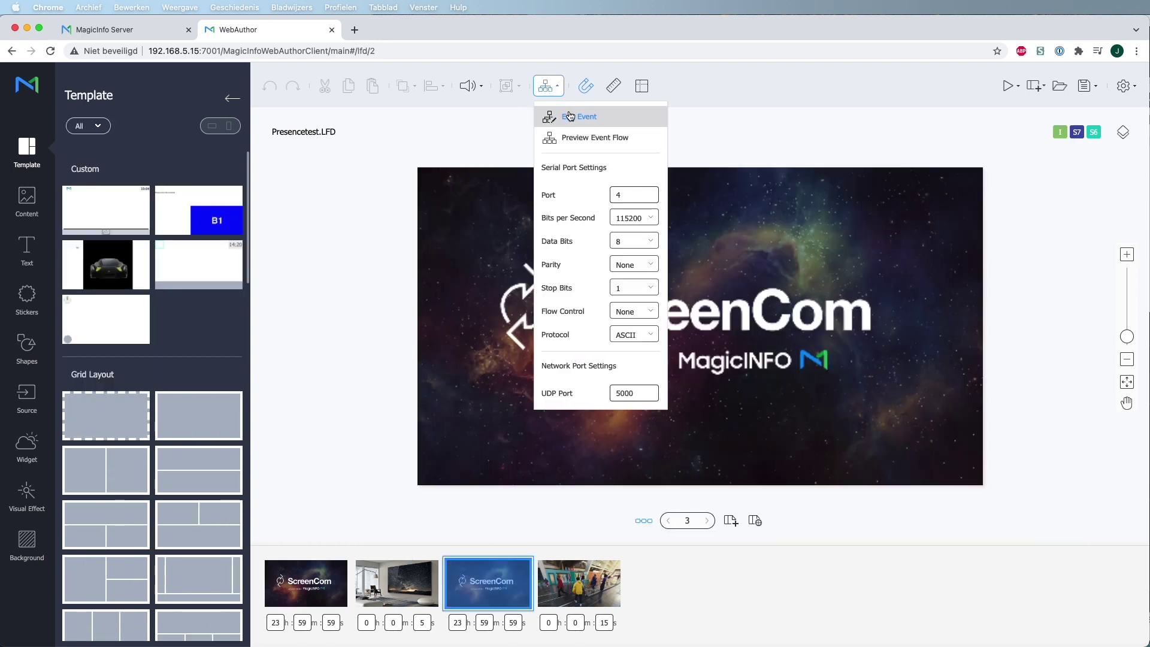
click(569, 112)
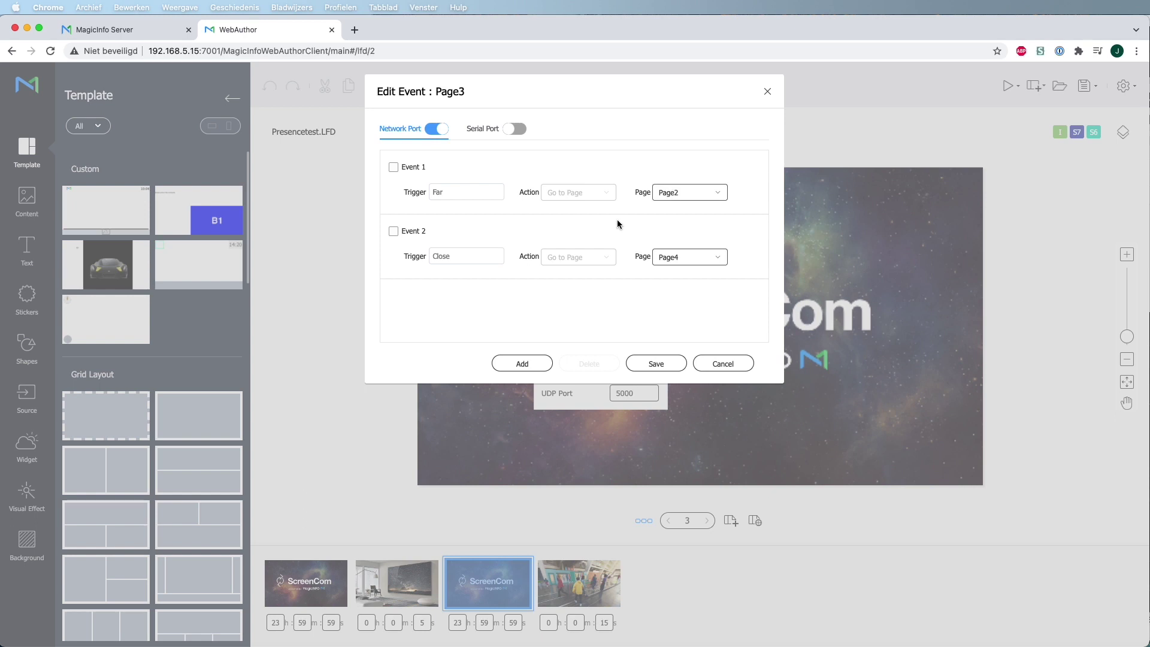
click(669, 364)
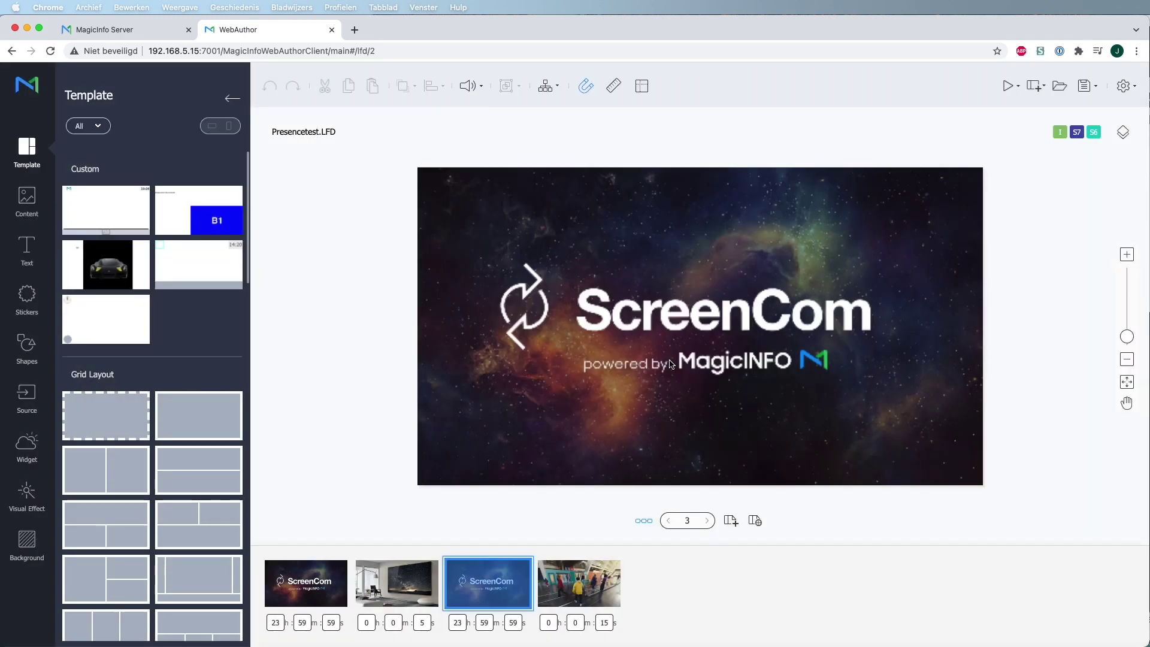
Save the Presencetest presentation and return to MagicINFO Server
click(1085, 87)
click(1077, 115)
click(154, 34)
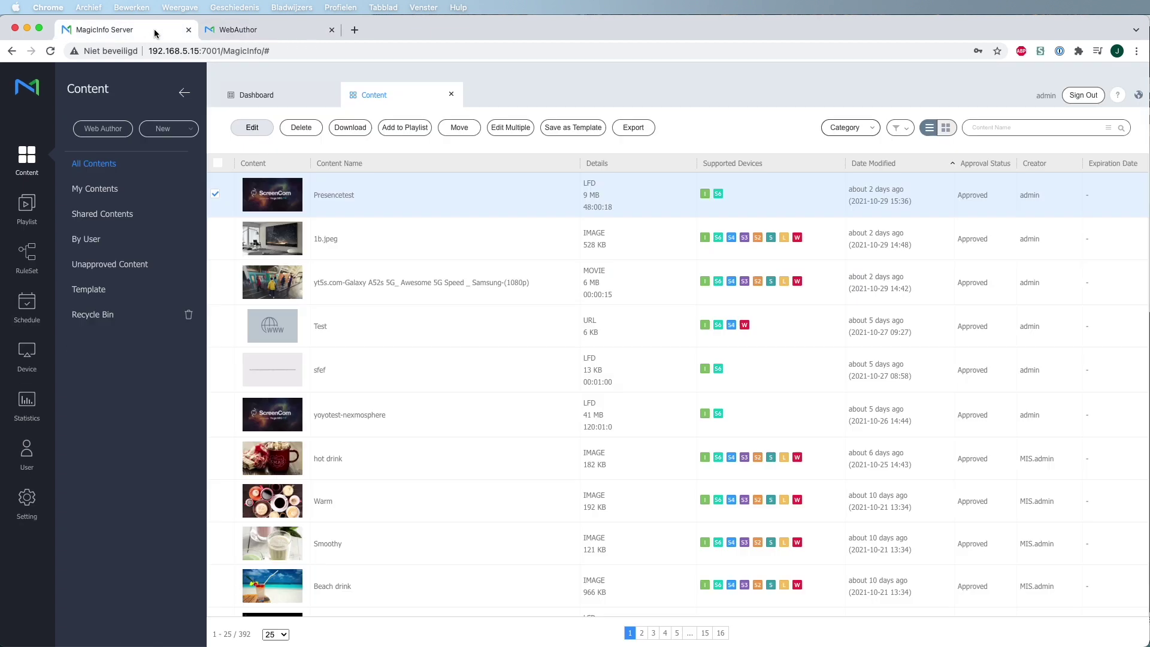
Create a content schedule with Presencetest on Monday playing 24 hours a day
click(24, 311)
click(141, 128)
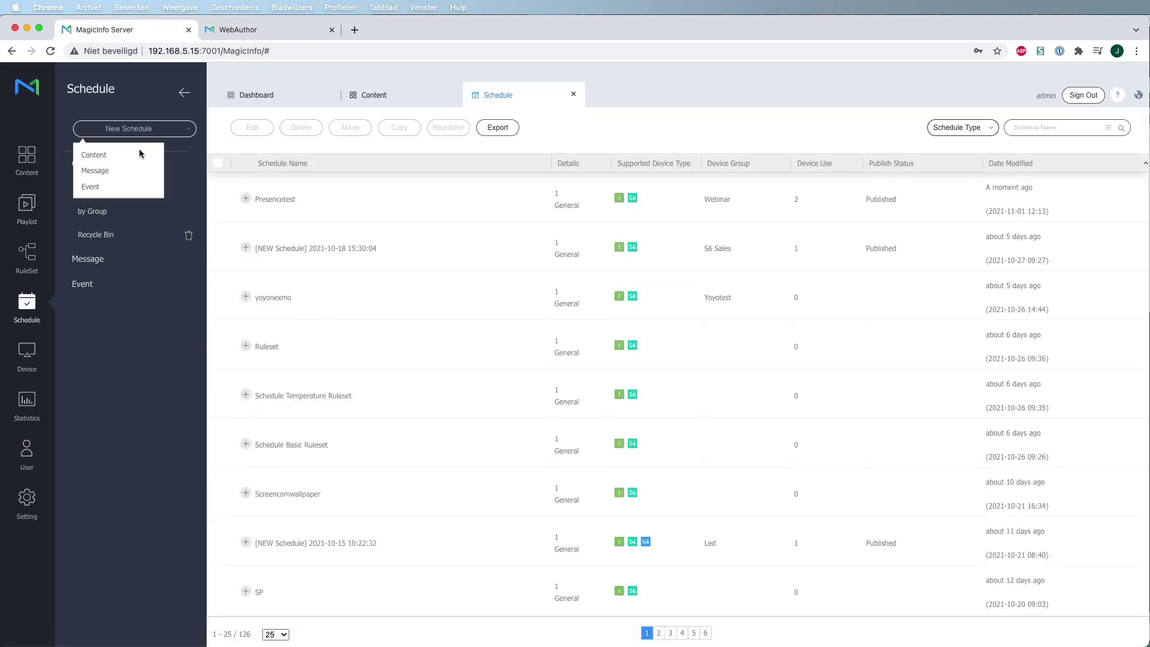
click(140, 154)
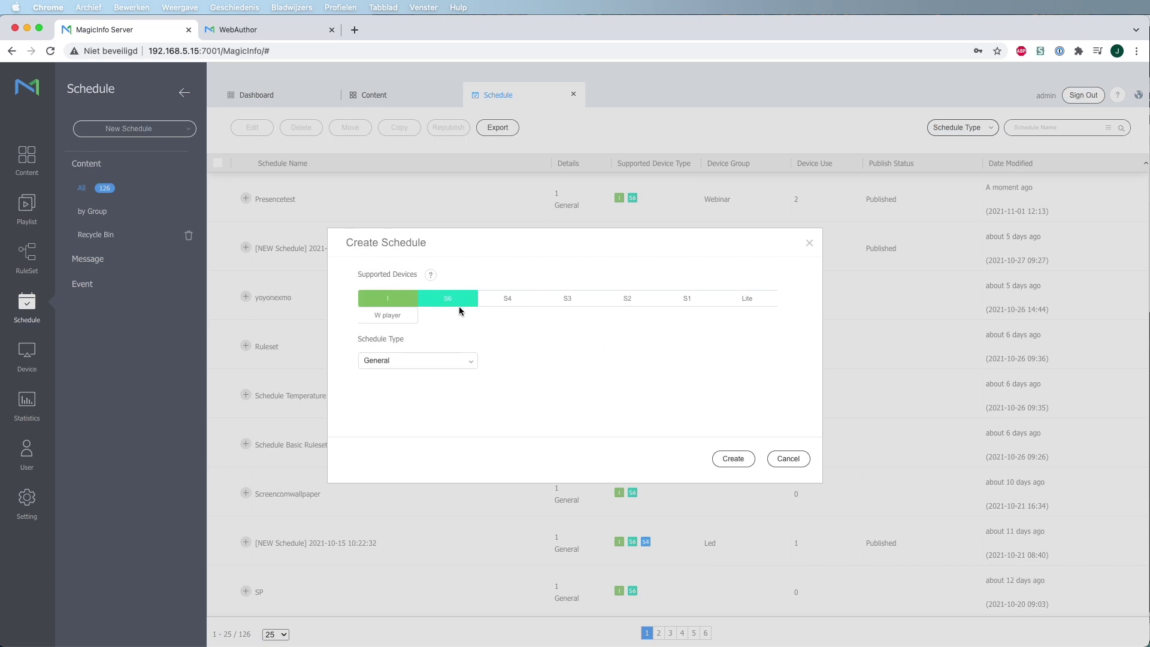
click(731, 459)
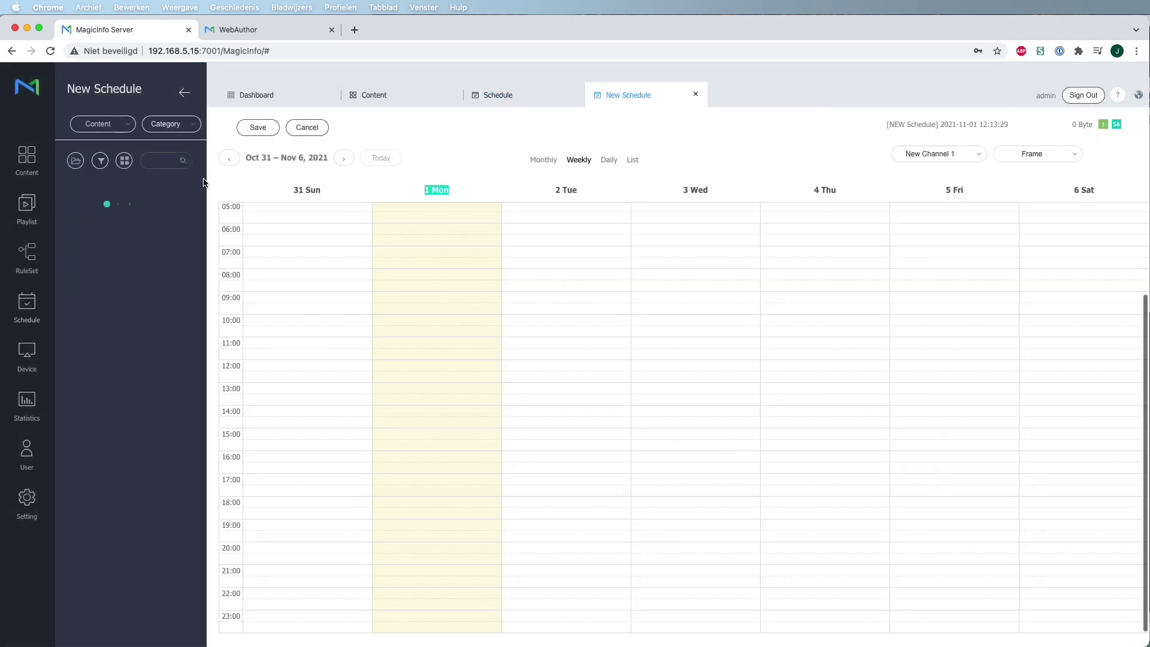
drag(91, 206, 433, 342)
click(439, 345)
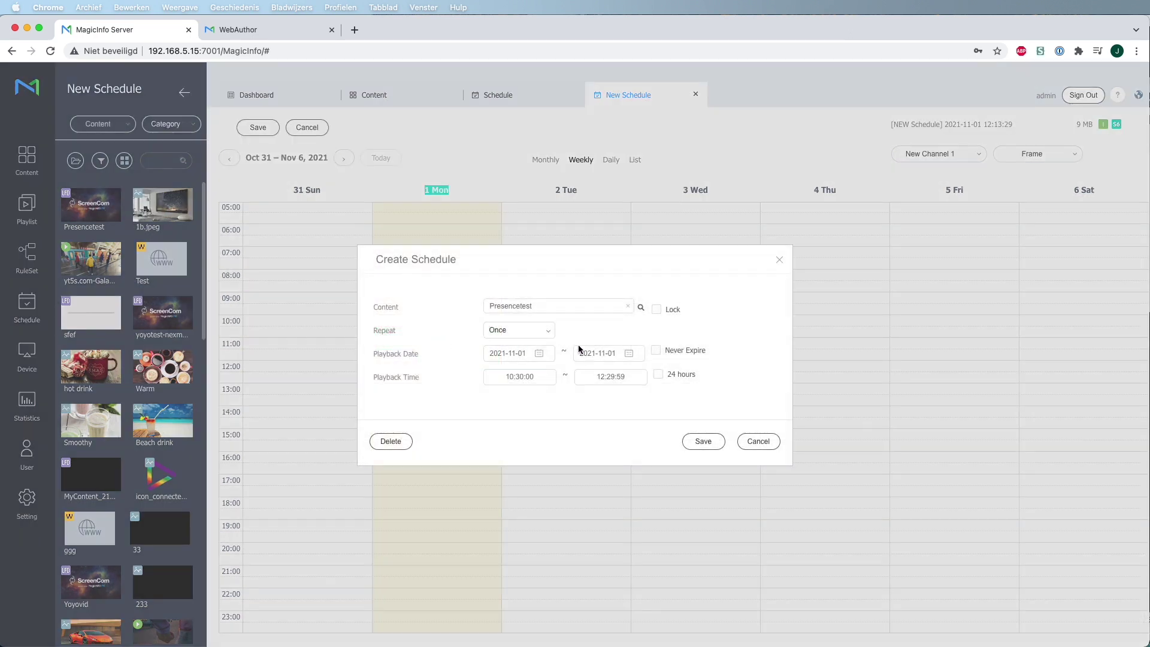
click(679, 375)
click(703, 441)
Save the schedule and publish it to the Webinar display group
click(257, 127)
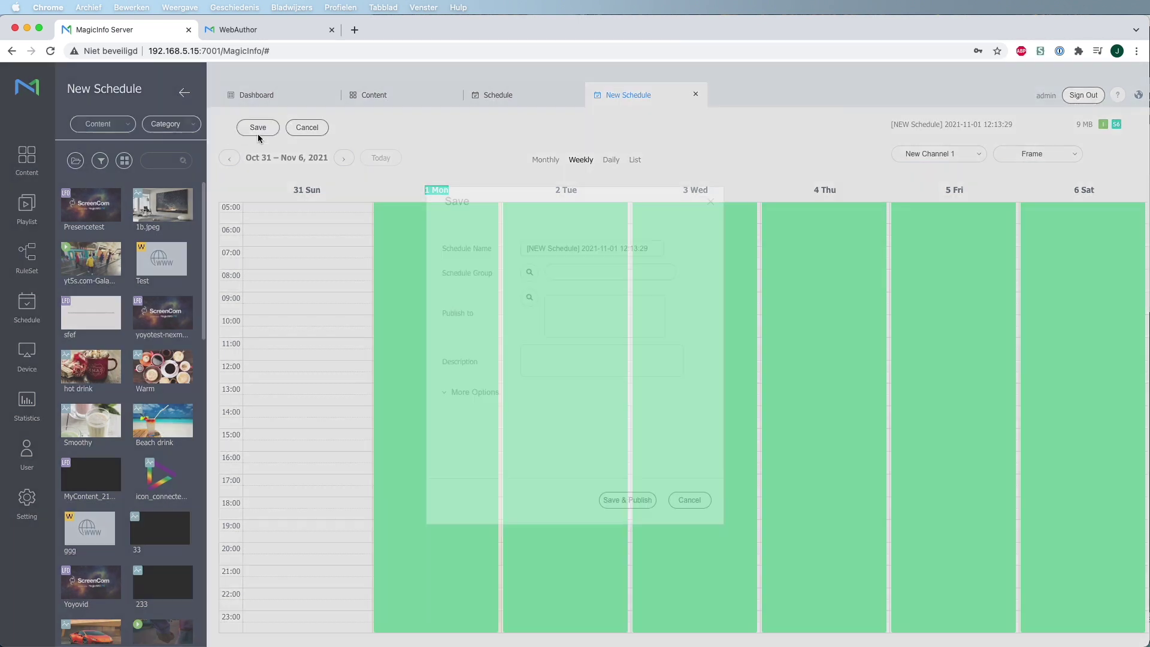
click(526, 297)
click(483, 301)
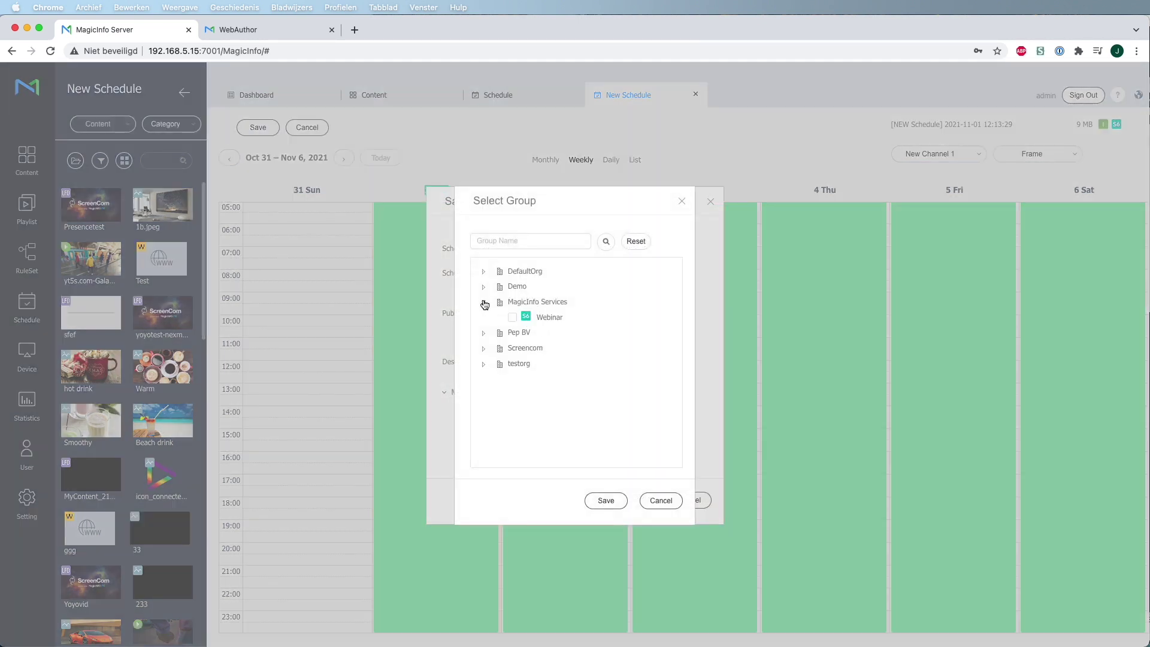
click(513, 318)
click(605, 501)
click(614, 501)
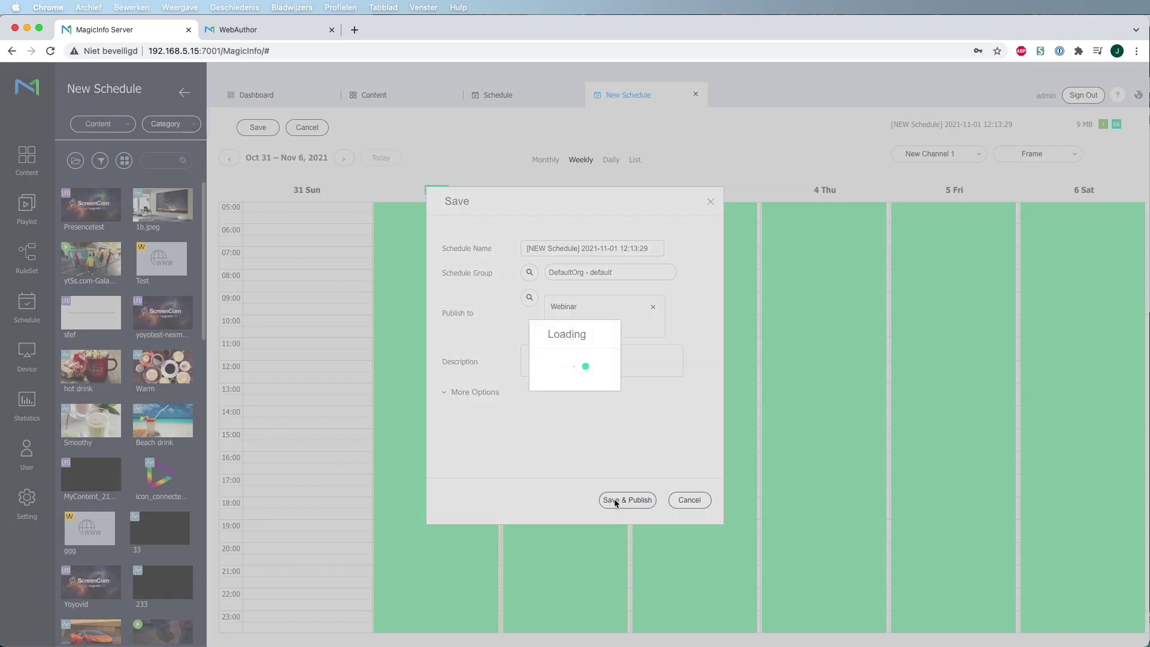